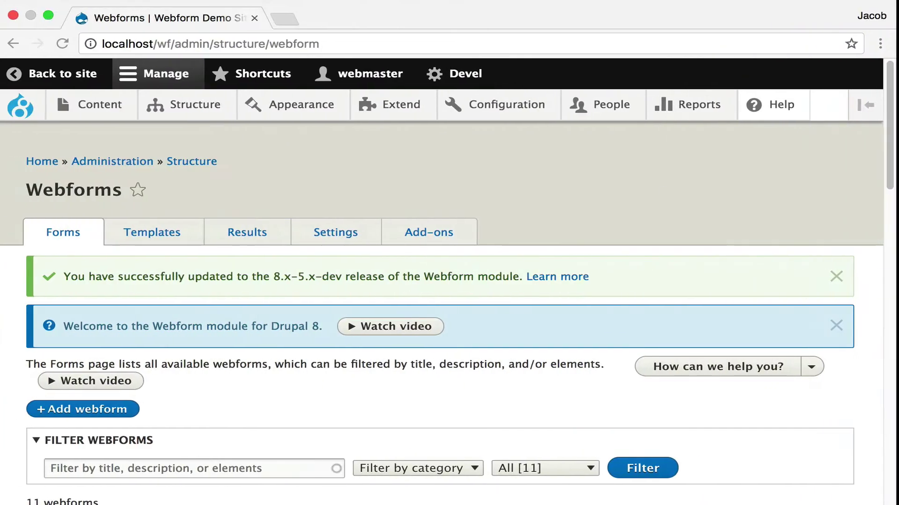
# Open the Example: Elements: Computed webform's test form.
pyautogui.scroll(-10, 661, 190)
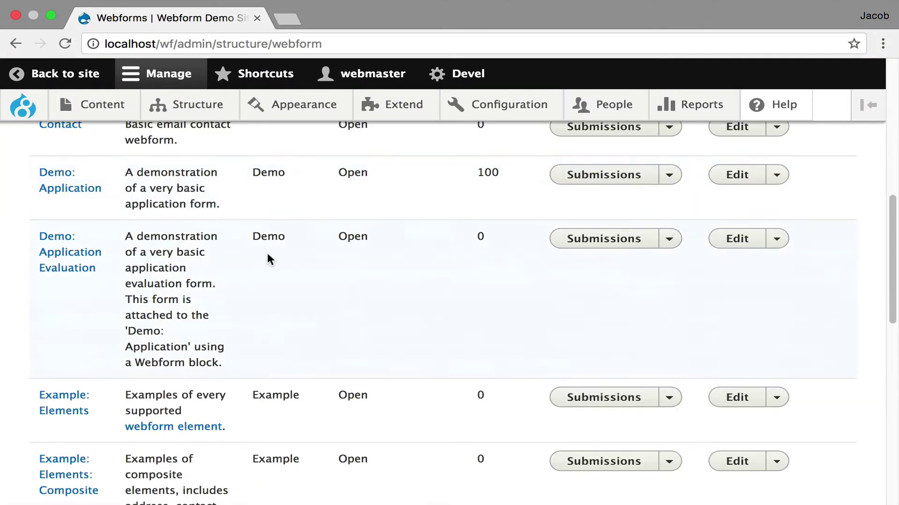
pyautogui.scroll(-4, 264, 257)
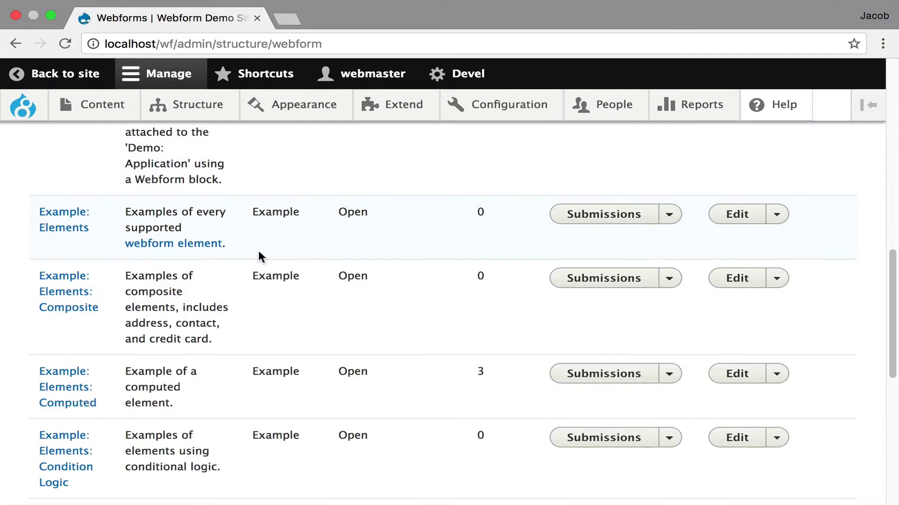
pyautogui.click(73, 392)
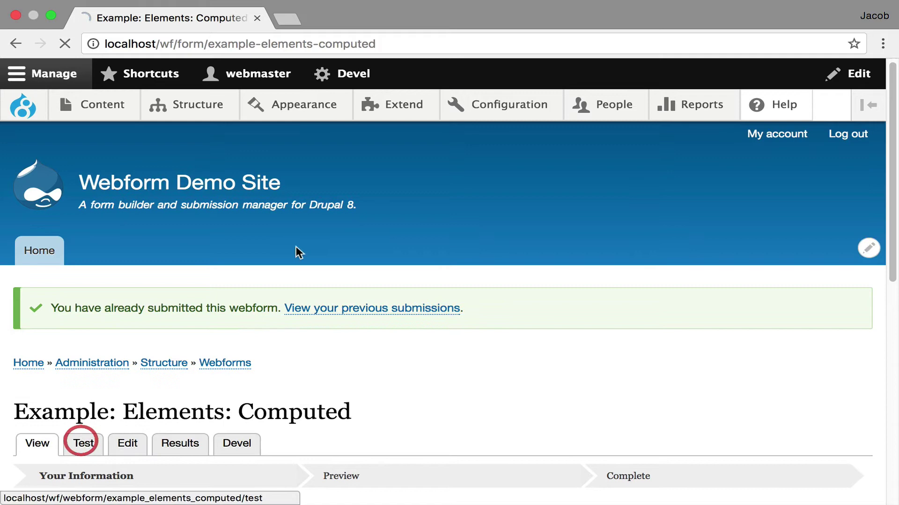
# Set Favorite Color to green #00FF32 and change the Date of Birth year to 1980.
pyautogui.scroll(-9, 302, 238)
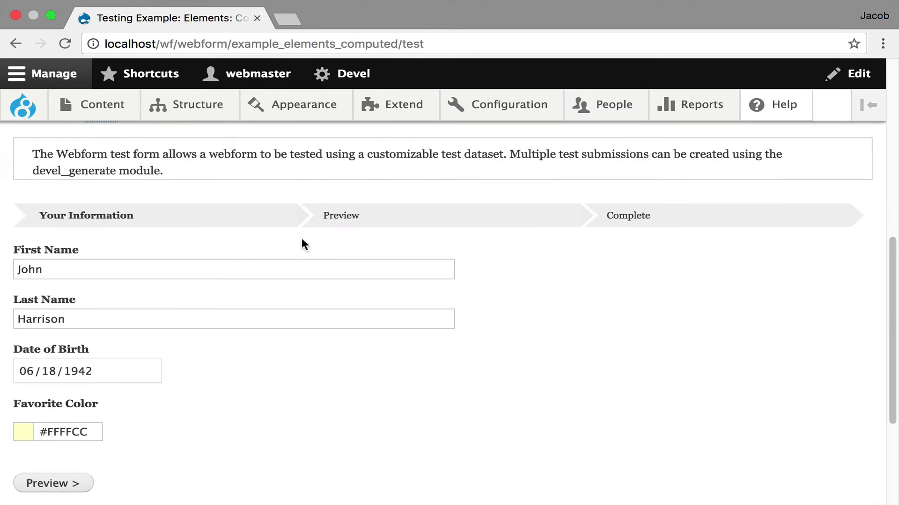
pyautogui.click(28, 431)
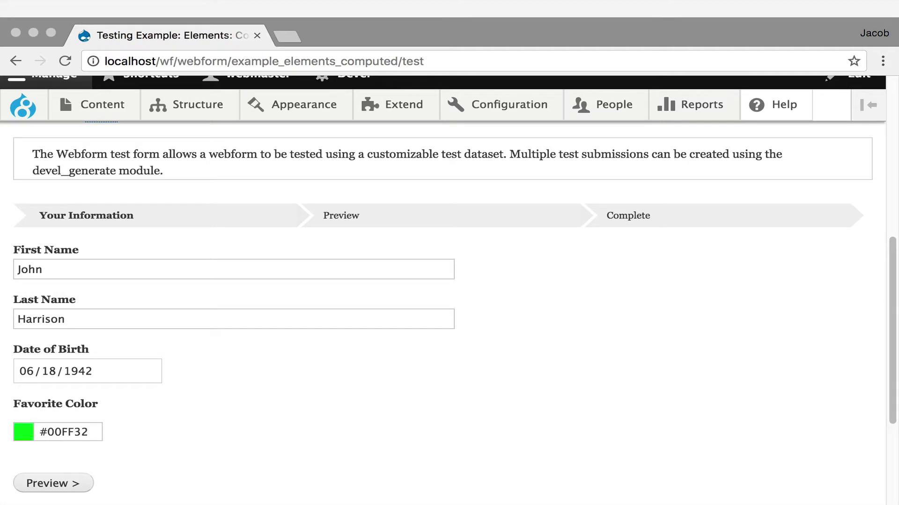
pyautogui.click(422, 394)
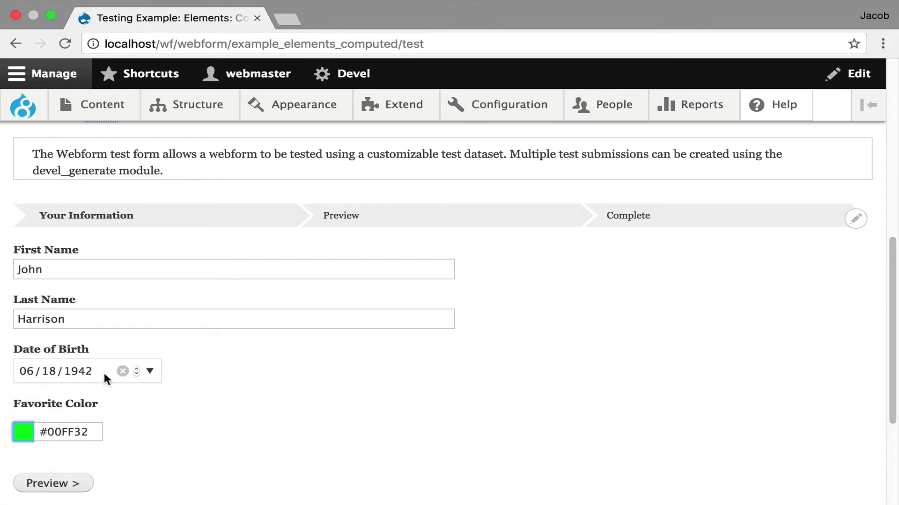
pyautogui.click(86, 372)
pyautogui.write('1980')
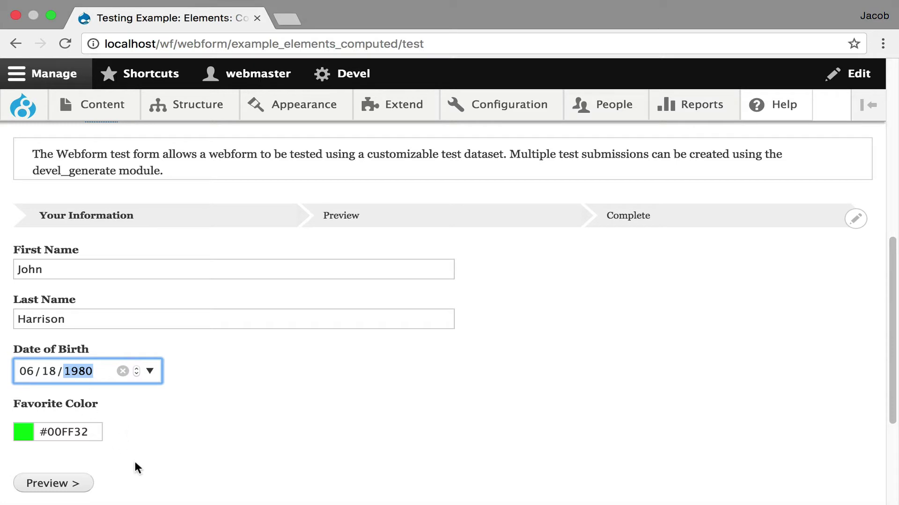
pyautogui.click(69, 485)
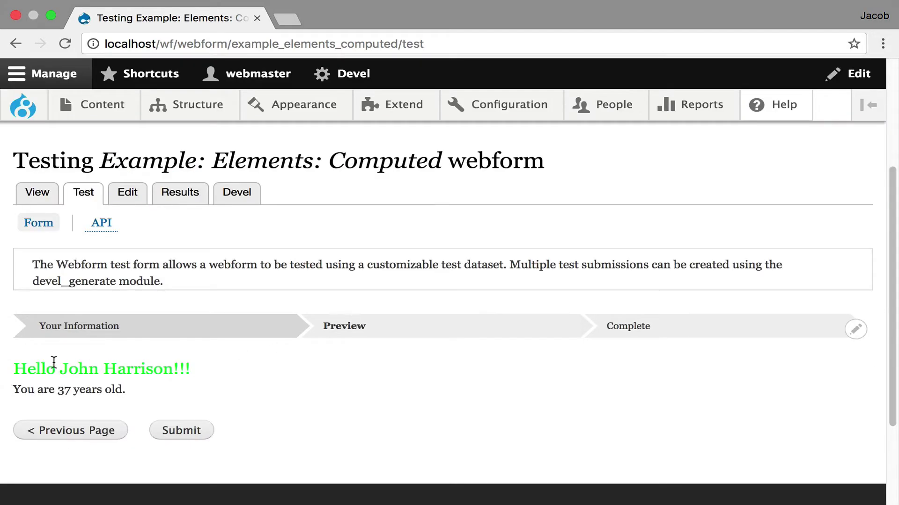
pyautogui.moveTo(46, 368); pyautogui.dragTo(197, 367)
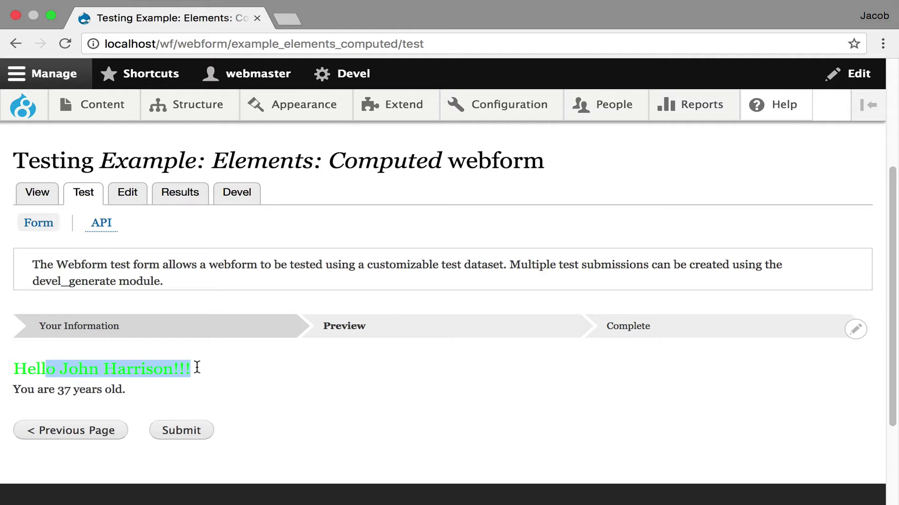
pyautogui.moveTo(86, 389); pyautogui.dragTo(124, 386)
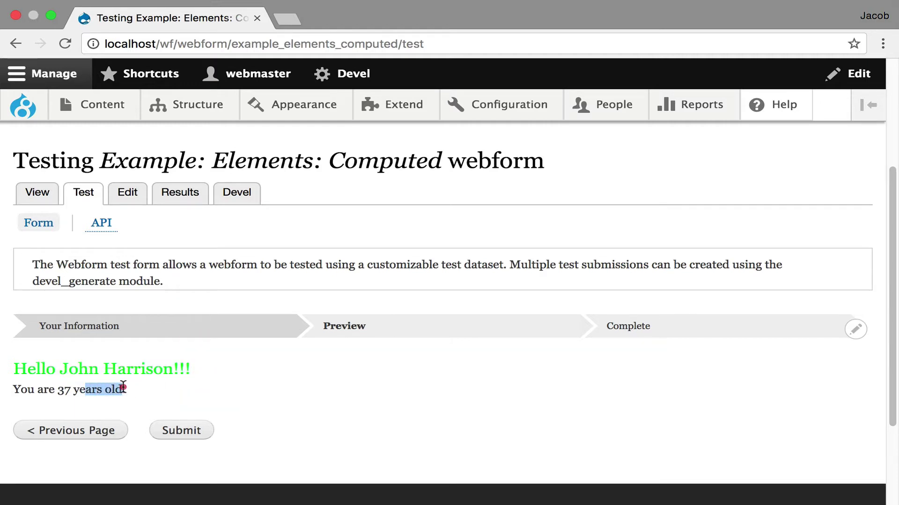
pyautogui.click(76, 433)
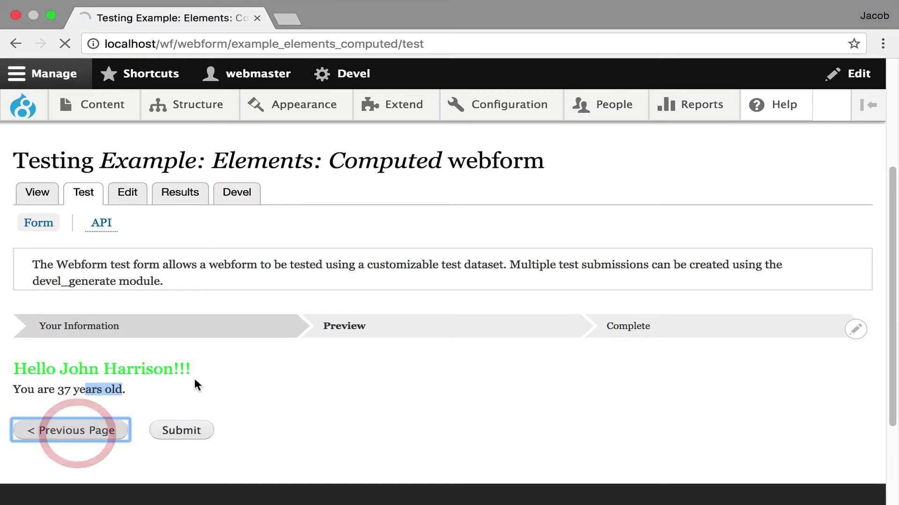
pyautogui.scroll(-10, 194, 378)
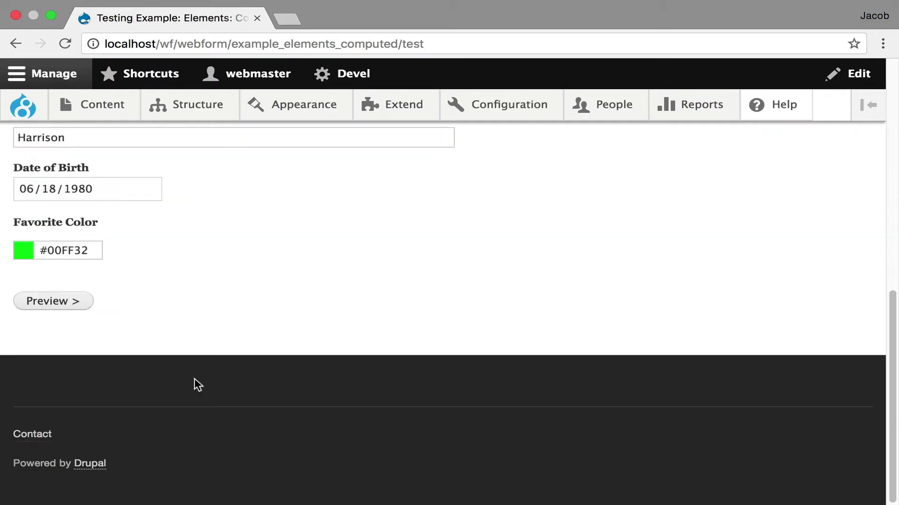
# Preview and submit the test entry, then go back to the form.
pyautogui.click(75, 303)
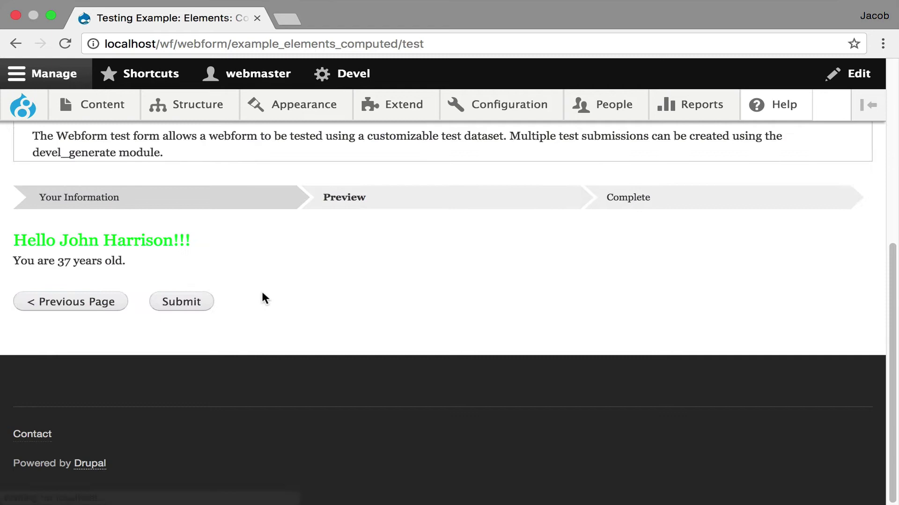
pyautogui.click(201, 300)
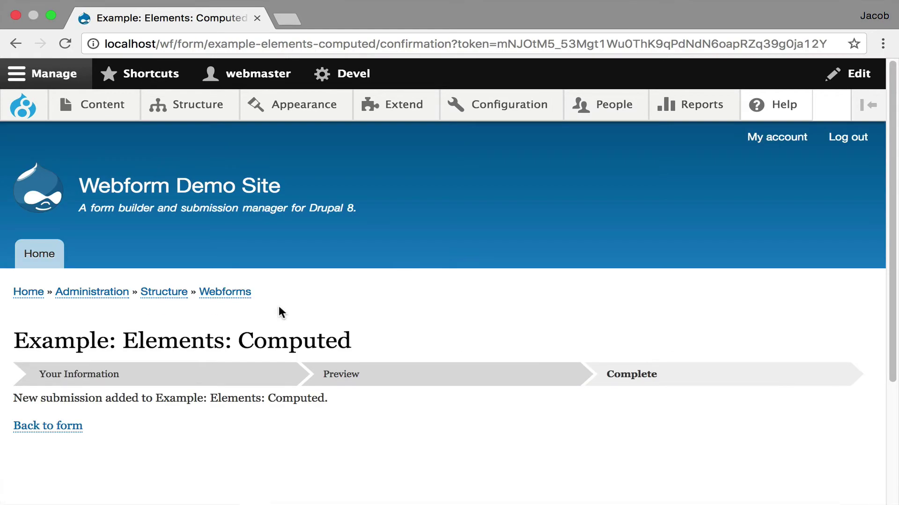
pyautogui.click(42, 426)
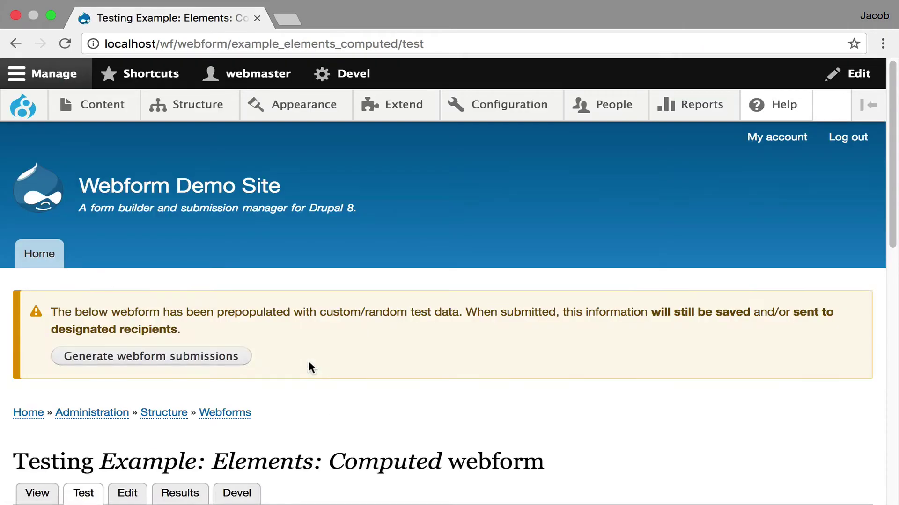
# Review the four submissions in Results, scrolling the table to the Computed greetings column.
pyautogui.scroll(-2, 308, 366)
pyautogui.click(180, 420)
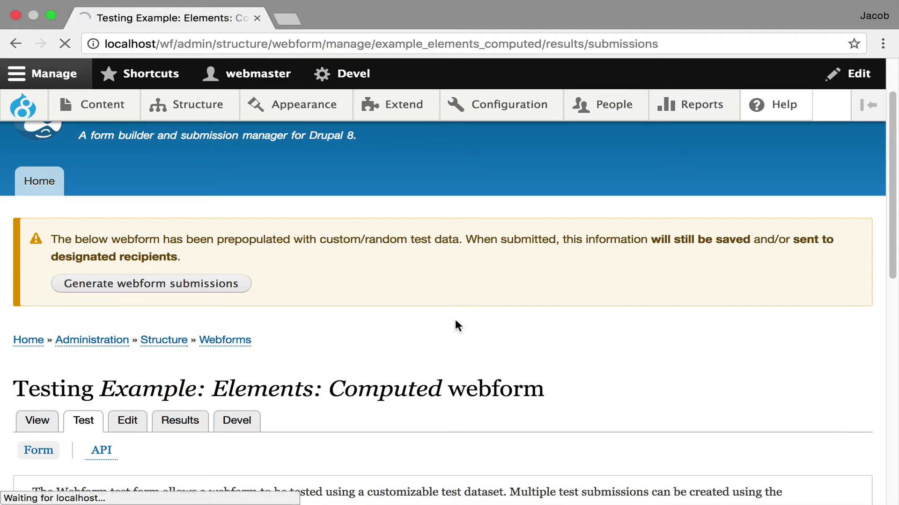
pyautogui.scroll(-6, 455, 322)
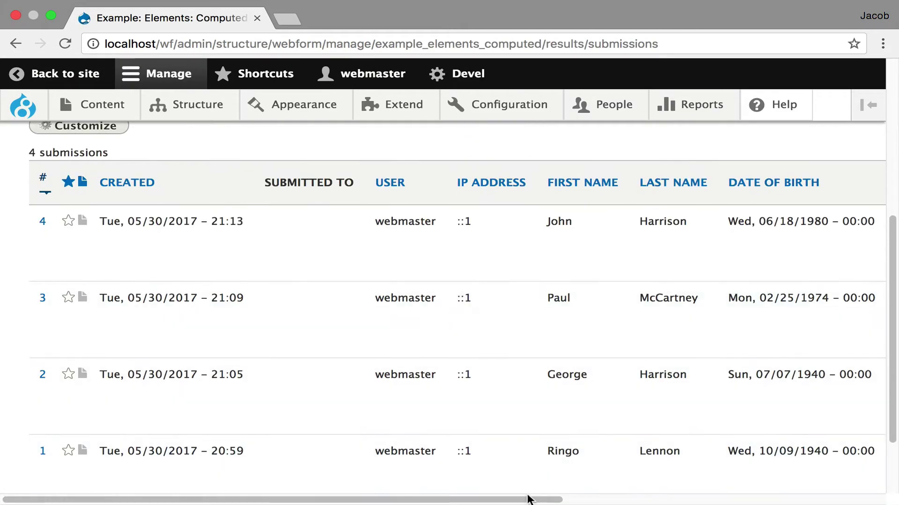
pyautogui.moveTo(532, 498); pyautogui.dragTo(796, 486)
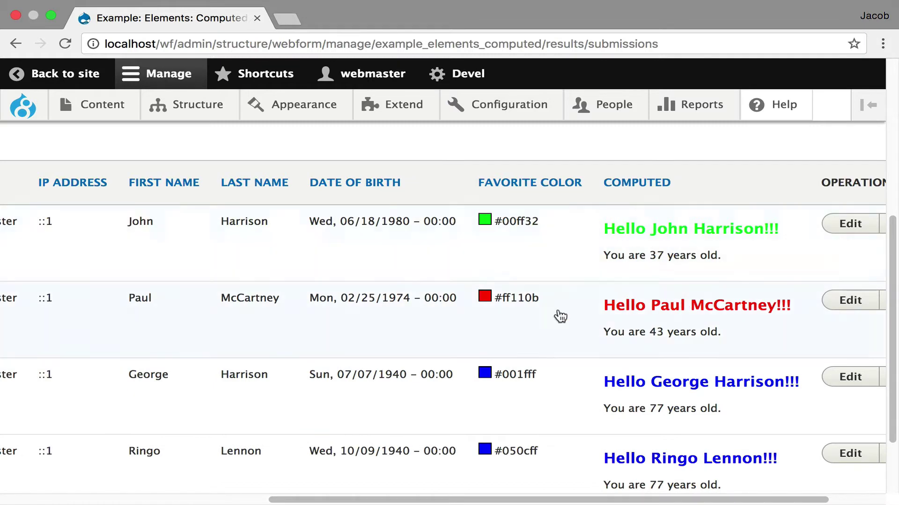
pyautogui.moveTo(546, 495); pyautogui.dragTo(175, 493)
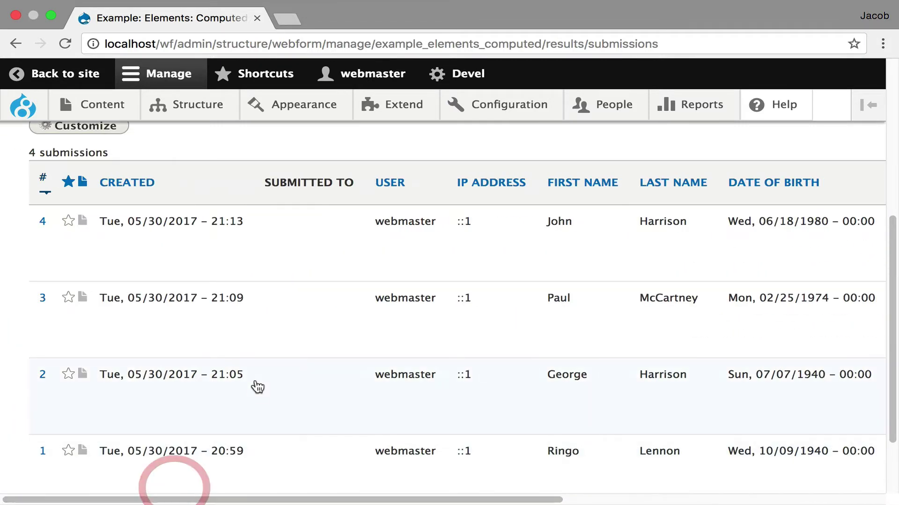
pyautogui.scroll(5, 257, 387)
pyautogui.click(207, 194)
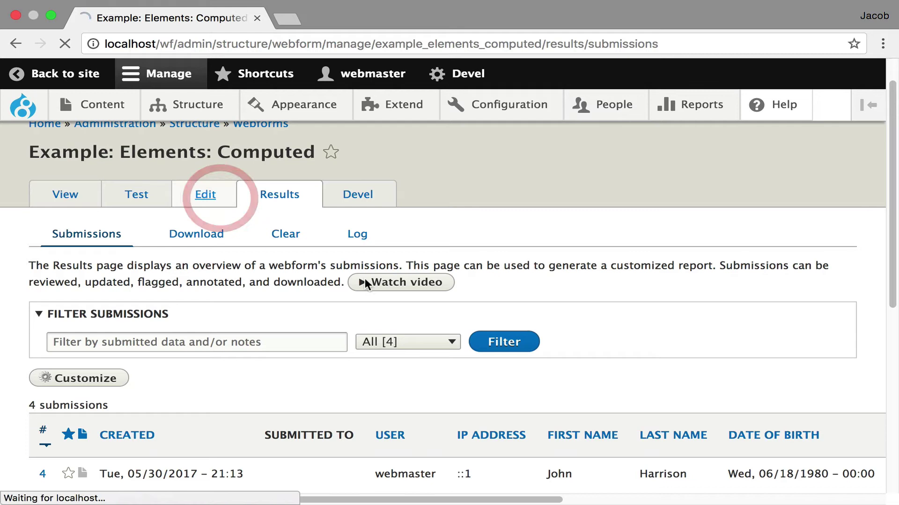
pyautogui.scroll(-5, 389, 284)
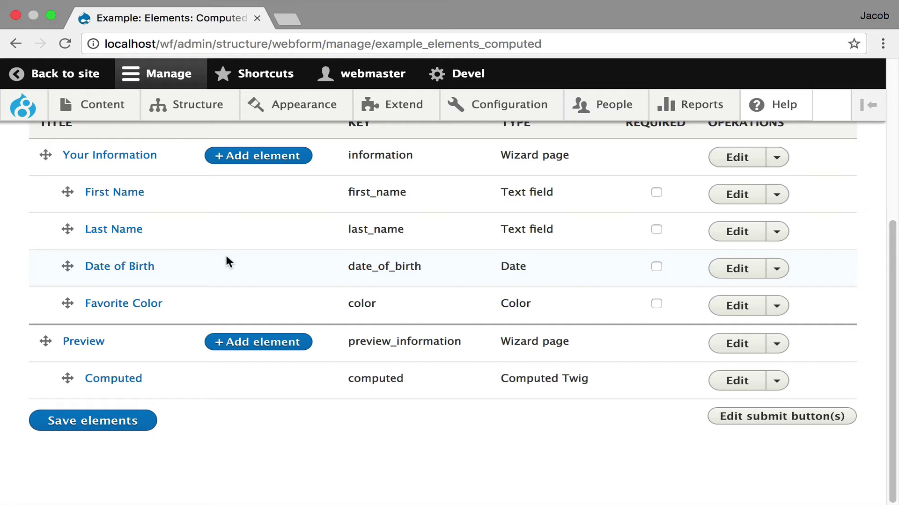
pyautogui.click(738, 381)
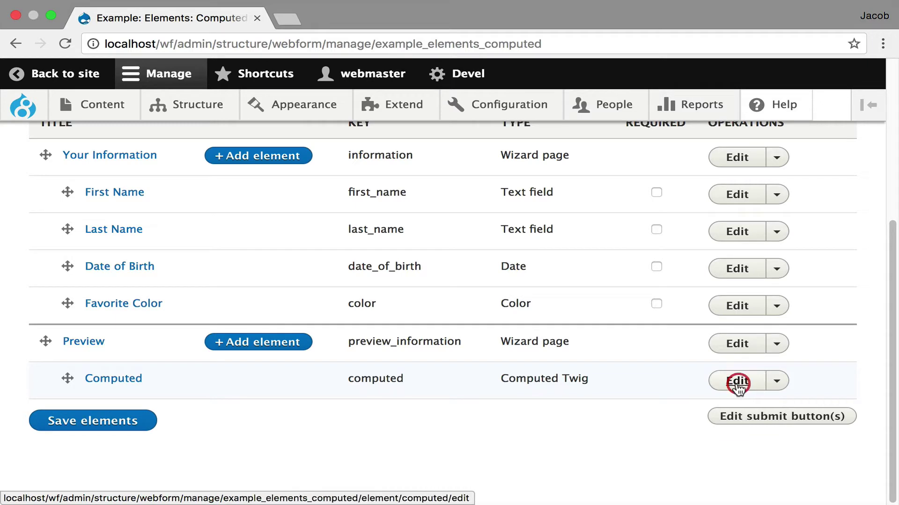
pyautogui.scroll(-6, 335, 221)
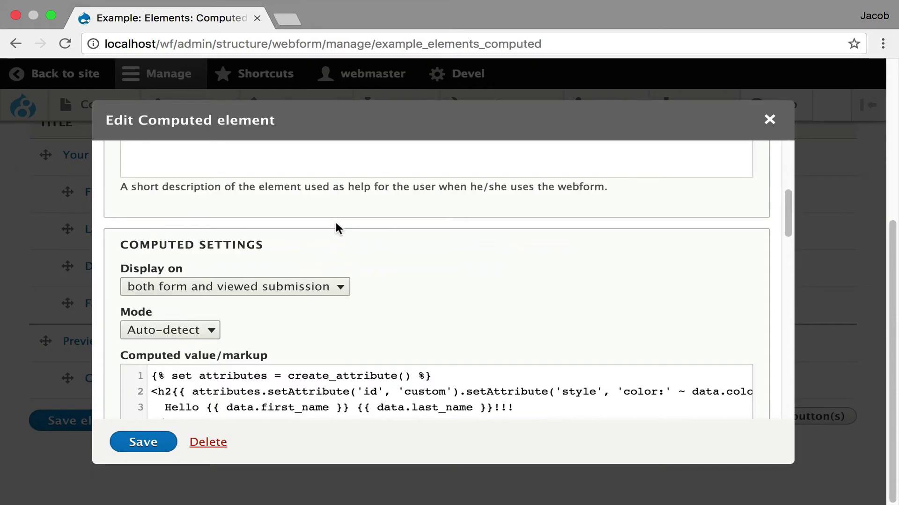
pyautogui.click(301, 289)
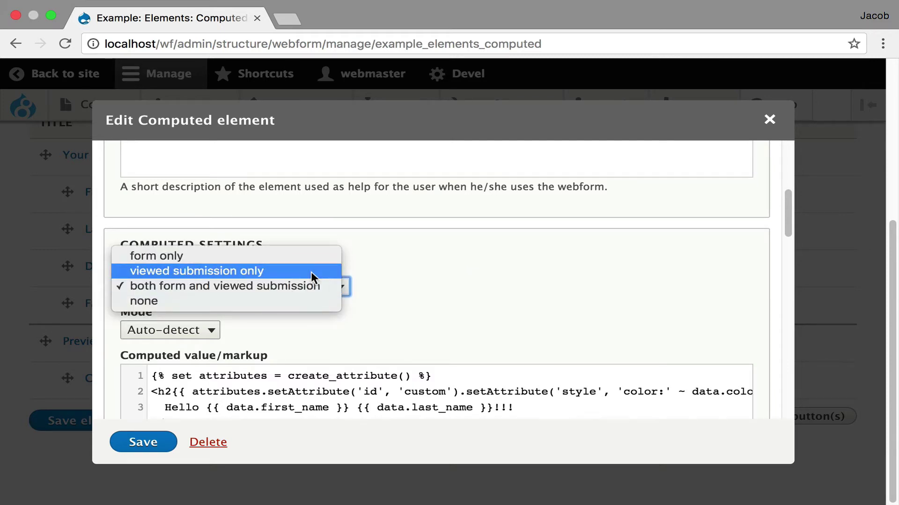
pyautogui.click(392, 272)
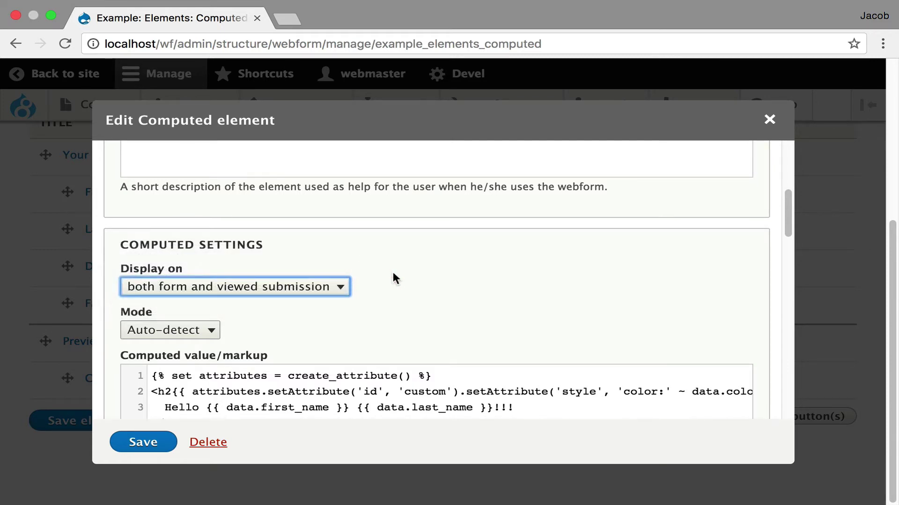
pyautogui.scroll(-2, 393, 274)
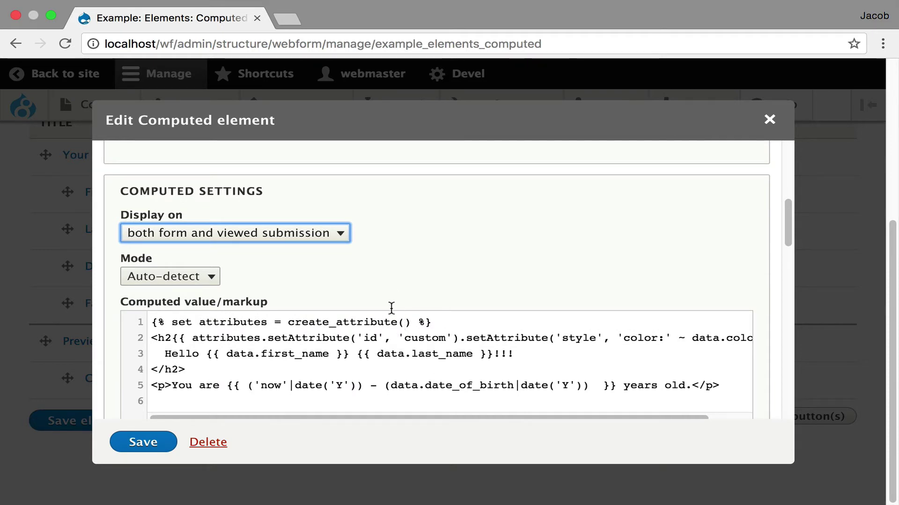
pyautogui.scroll(-2, 391, 265)
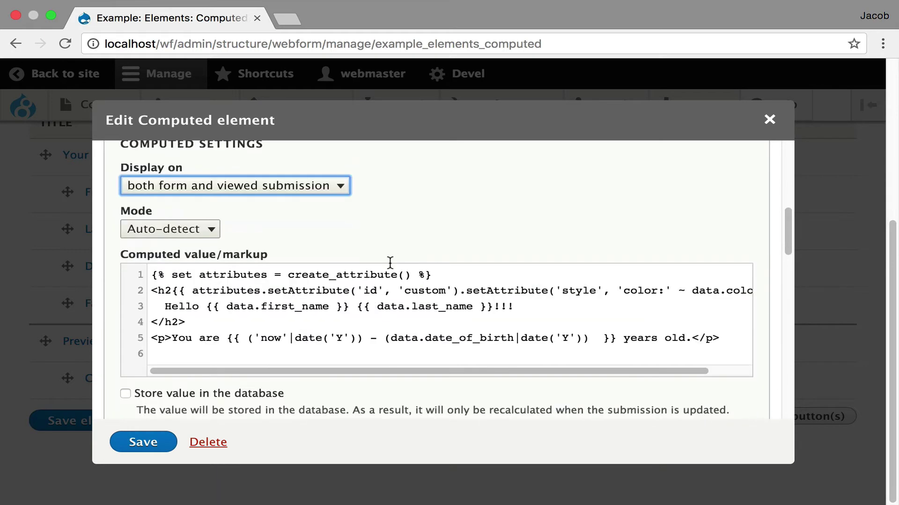
pyautogui.scroll(-1, 390, 263)
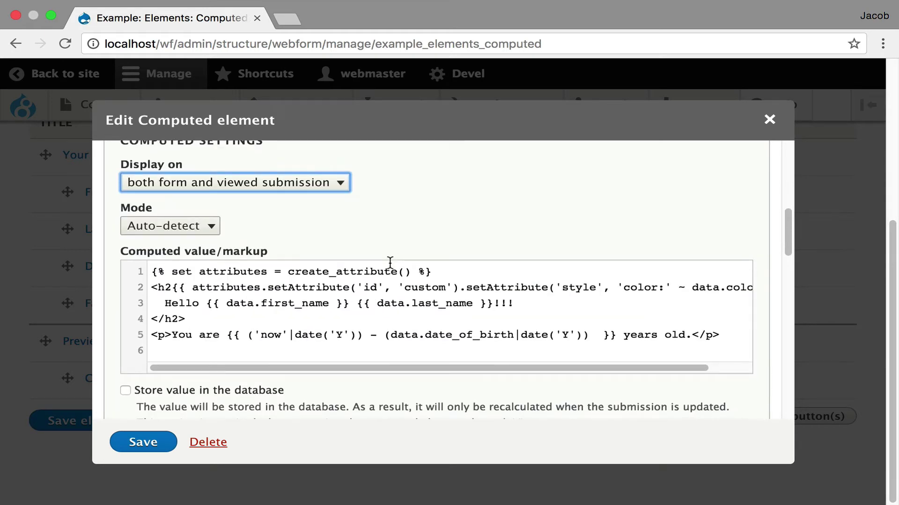
pyautogui.click(211, 226)
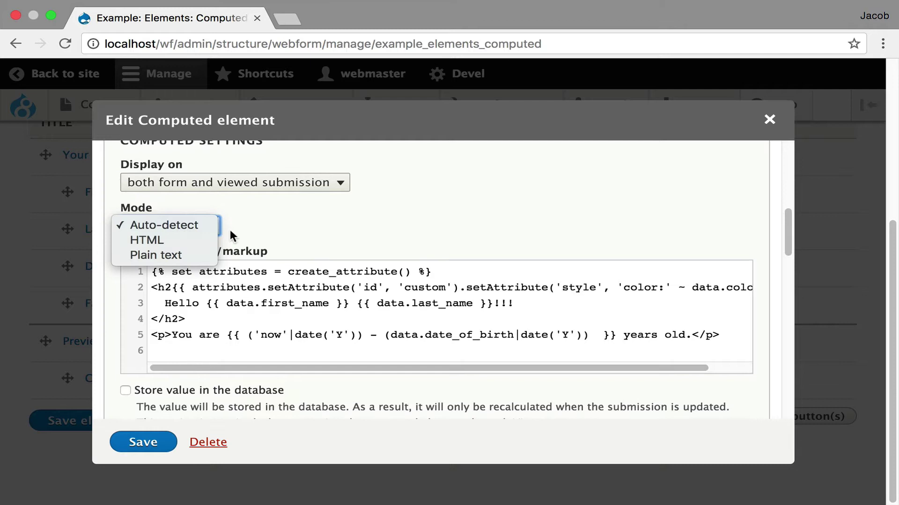
pyautogui.click(304, 234)
pyautogui.click(210, 270)
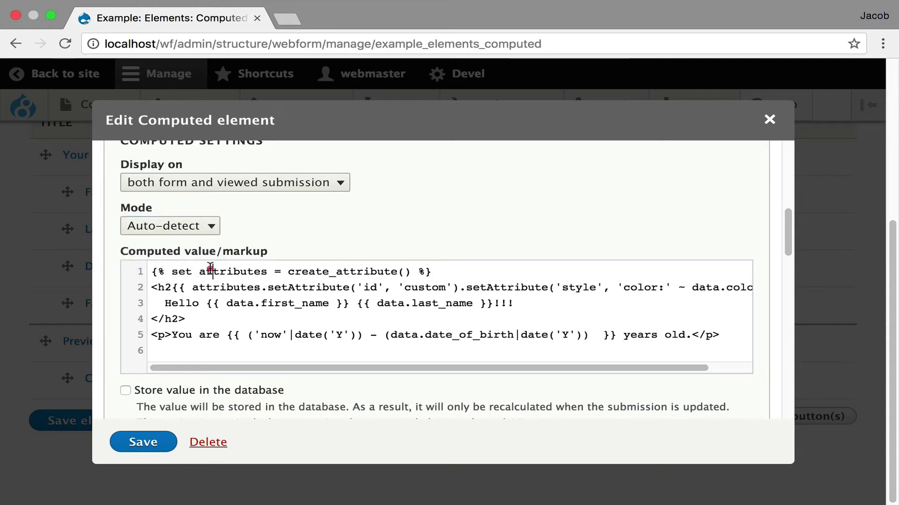
pyautogui.moveTo(211, 270); pyautogui.dragTo(361, 344)
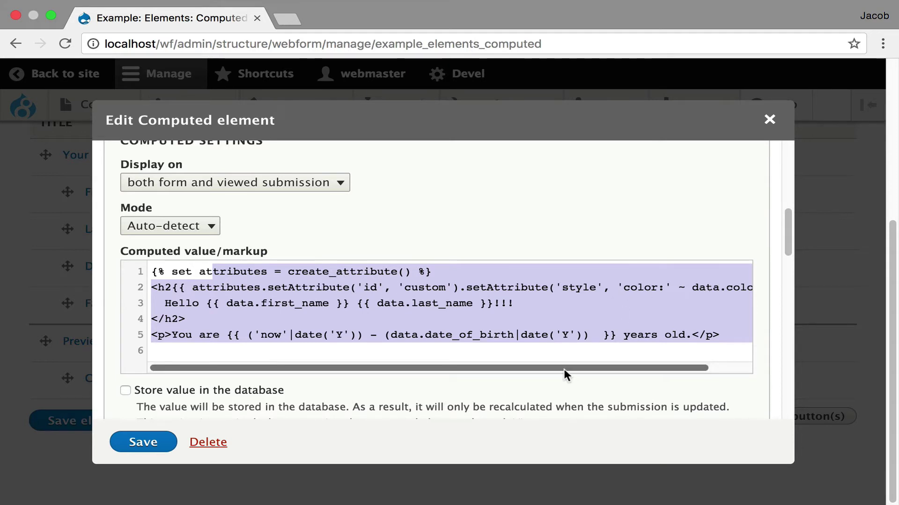
pyautogui.moveTo(568, 369); pyautogui.dragTo(420, 360)
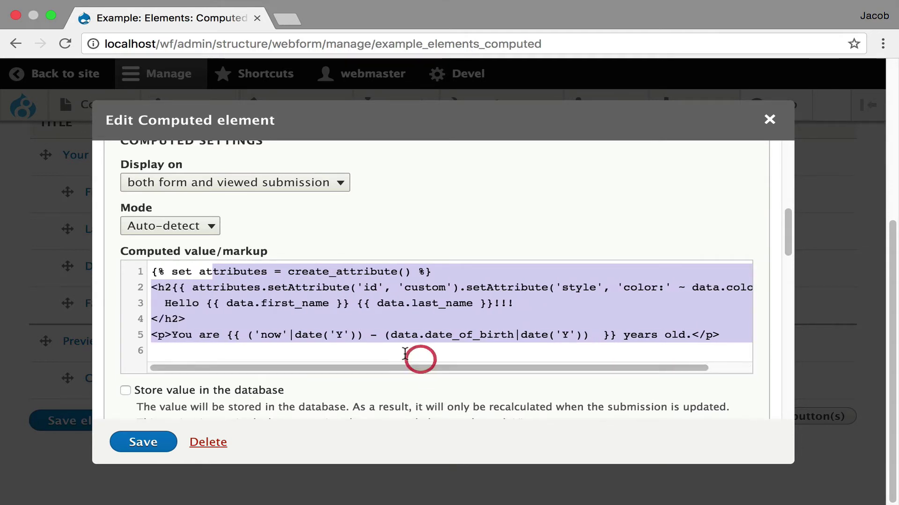
pyautogui.click(226, 304)
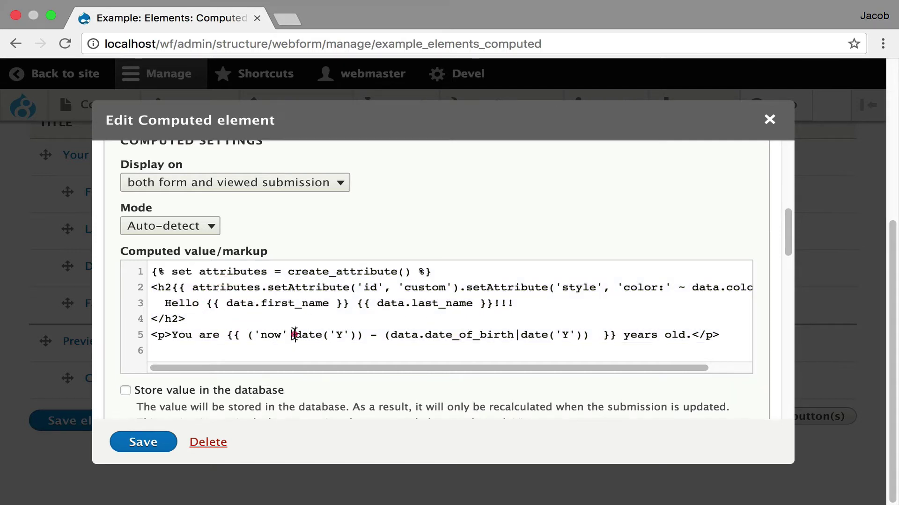
pyautogui.moveTo(295, 335); pyautogui.dragTo(602, 335)
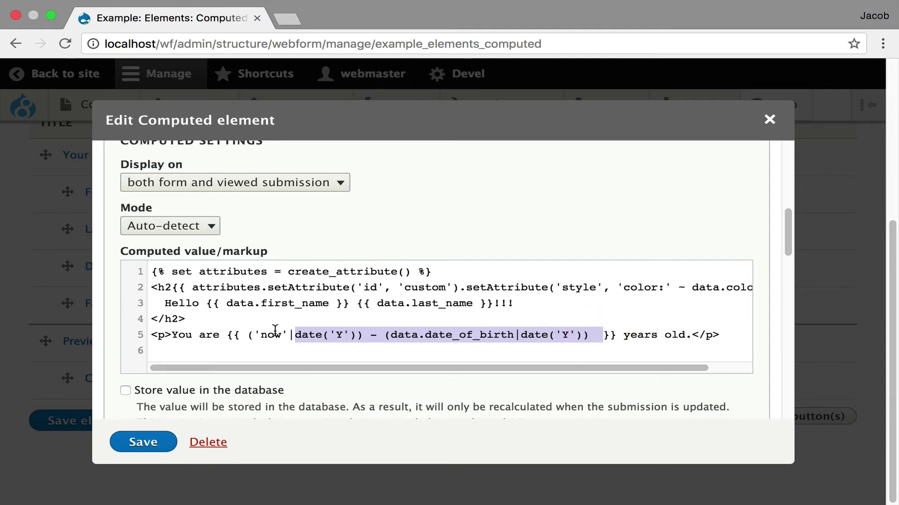
# Scroll the Help using Twig section and highlight the data.element_key example variables.
pyautogui.scroll(-2, 253, 342)
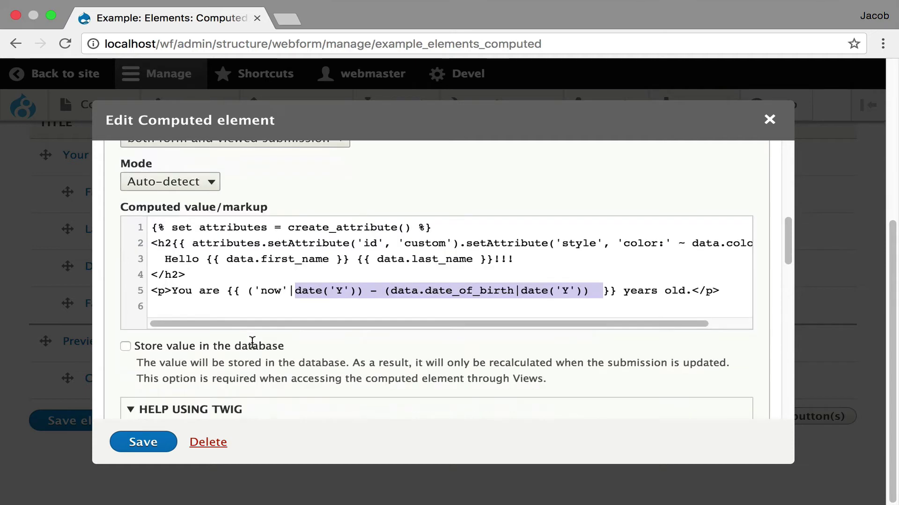
pyautogui.scroll(-3, 252, 341)
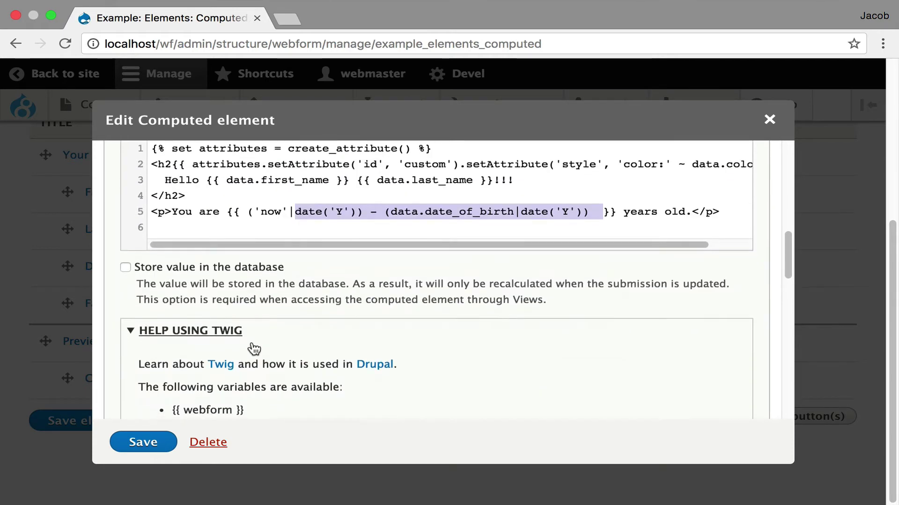
pyautogui.scroll(-3, 253, 349)
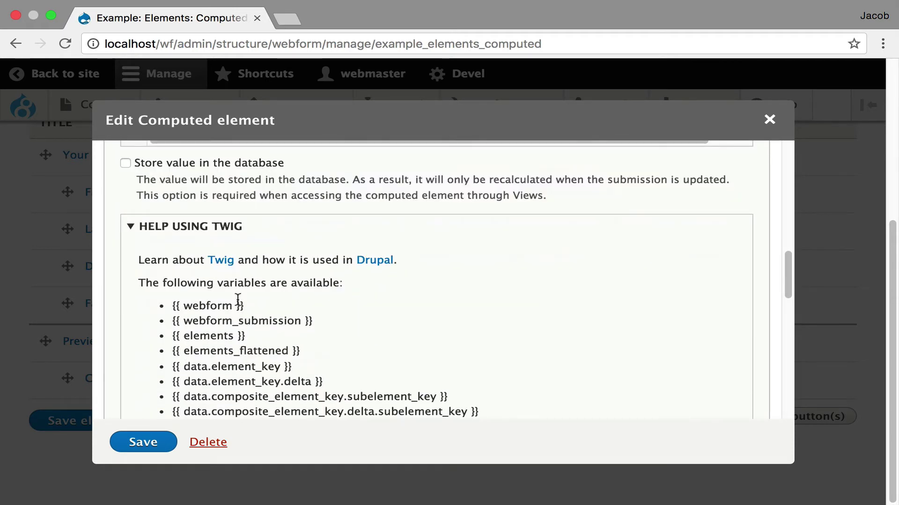
pyautogui.scroll(-2, 276, 330)
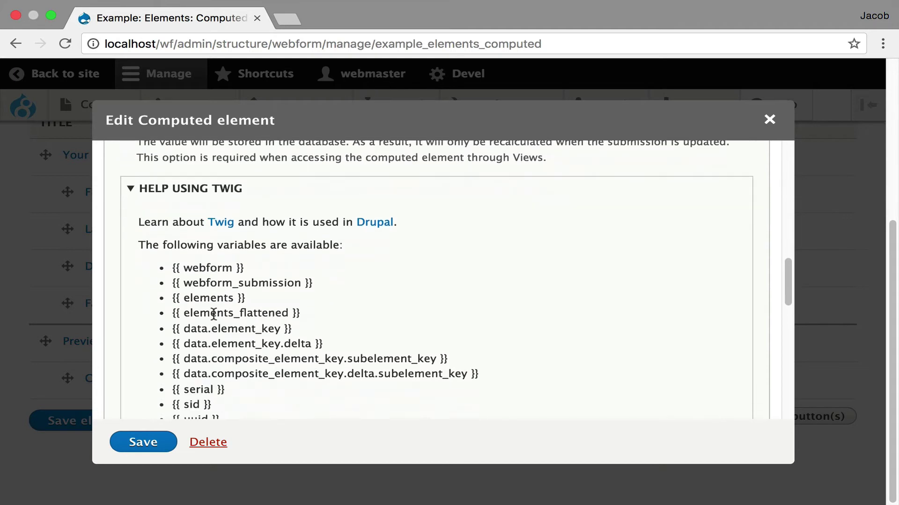
pyautogui.moveTo(191, 326); pyautogui.dragTo(480, 371)
# Highlight the webform_token() example line, then close the Edit Computed element dialog.
pyautogui.scroll(-5, 393, 307)
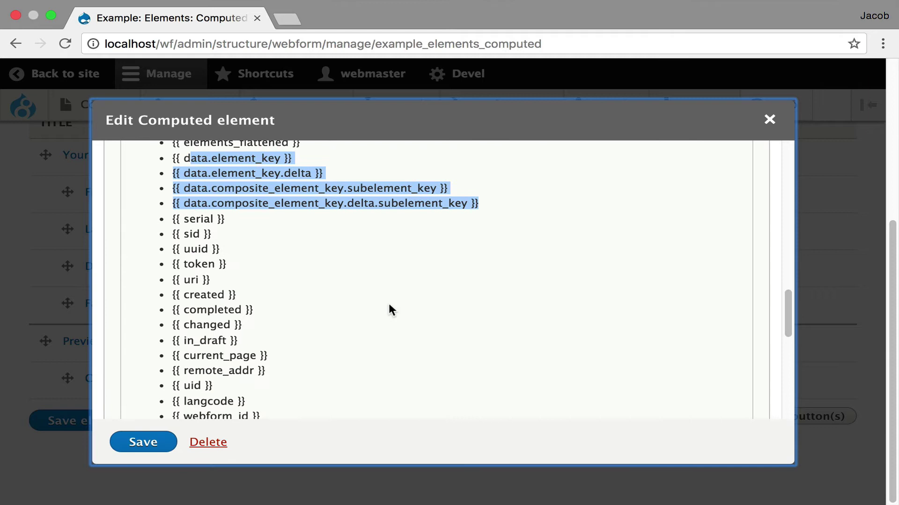
pyautogui.scroll(-2, 305, 297)
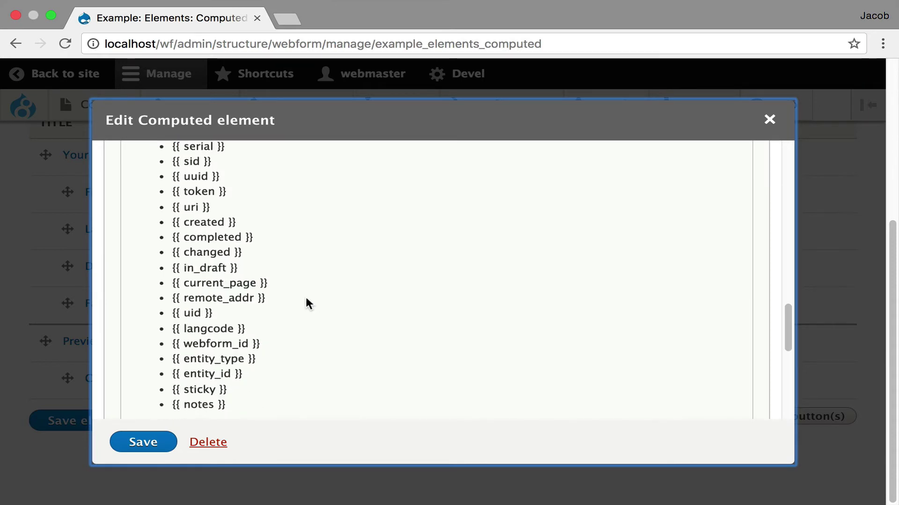
pyautogui.scroll(-2, 306, 303)
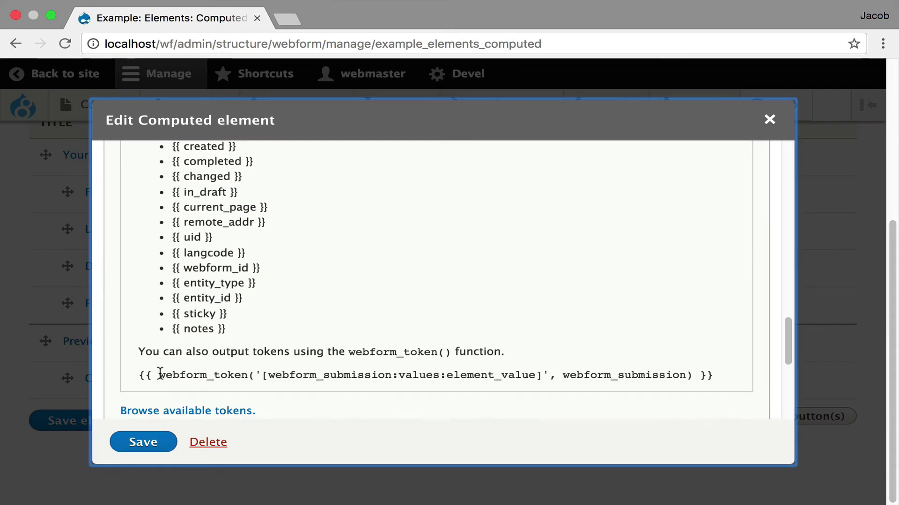
pyautogui.moveTo(160, 373); pyautogui.dragTo(708, 371)
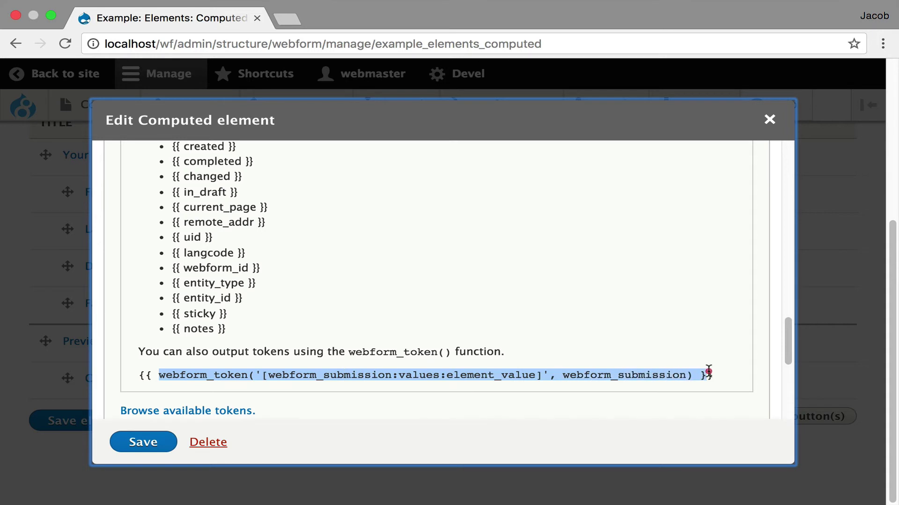
pyautogui.scroll(-5, 492, 301)
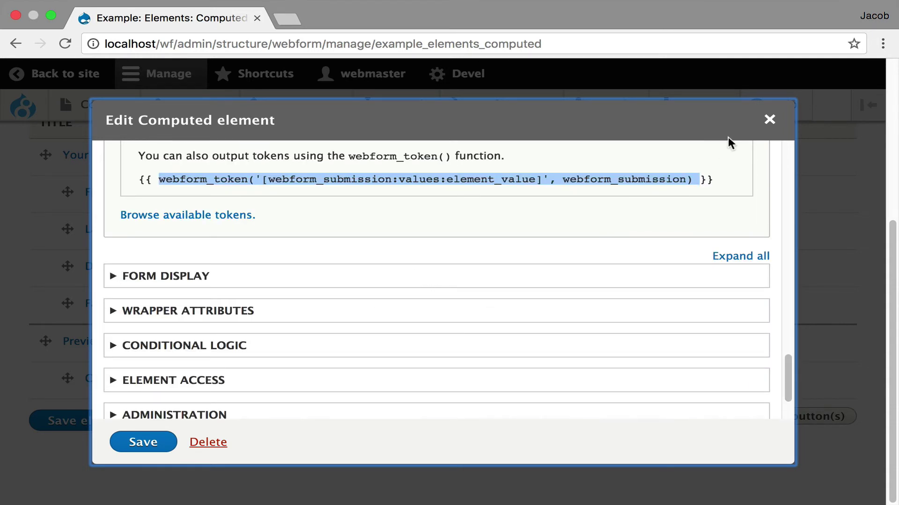
pyautogui.click(770, 119)
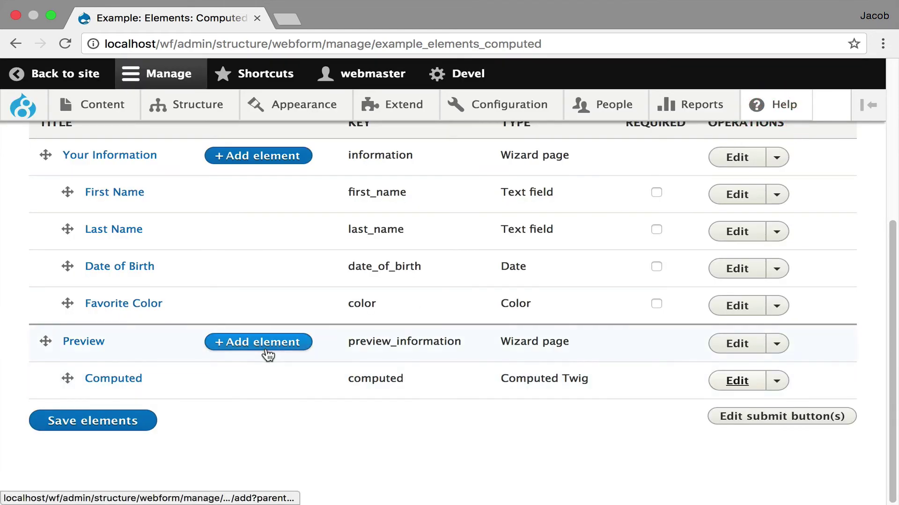
# Add a Computed token element to the Preview page, filtering the element list by 'Comput'.
pyautogui.click(266, 347)
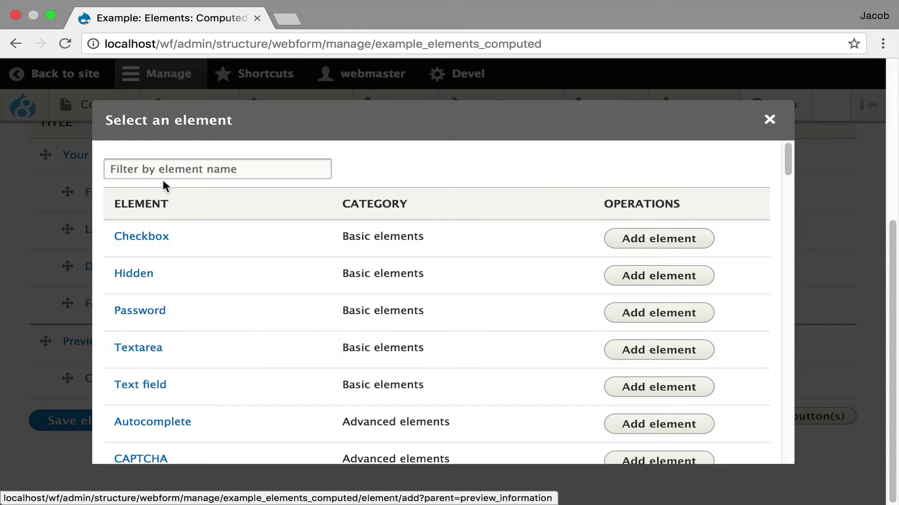
pyautogui.click(164, 171)
pyautogui.write('Comput')
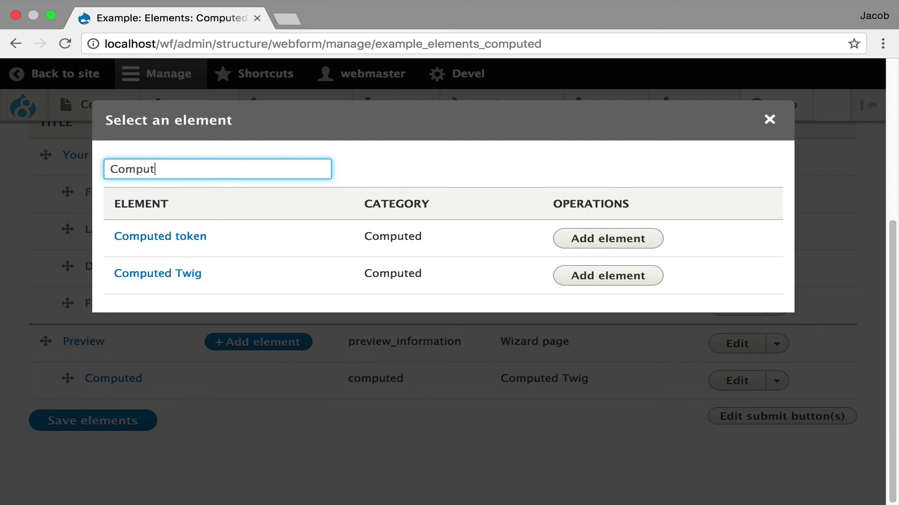
pyautogui.click(584, 234)
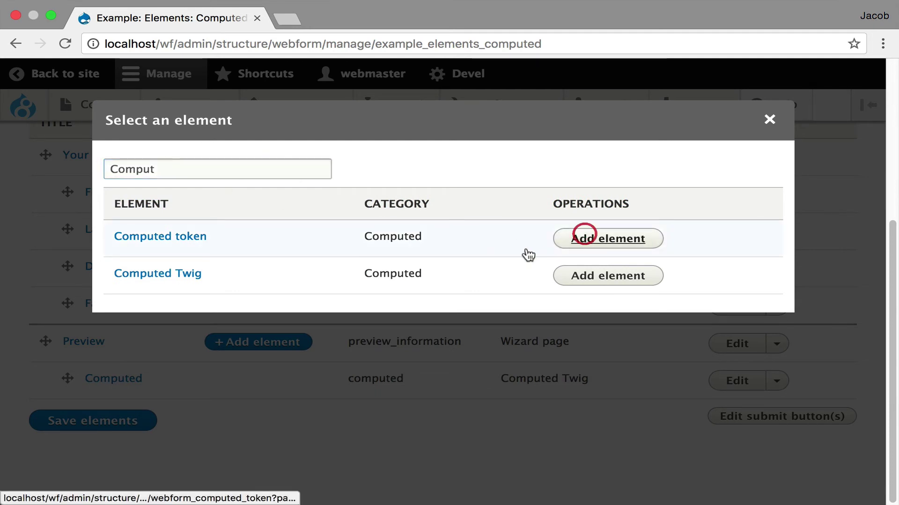
pyautogui.scroll(-10, 431, 271)
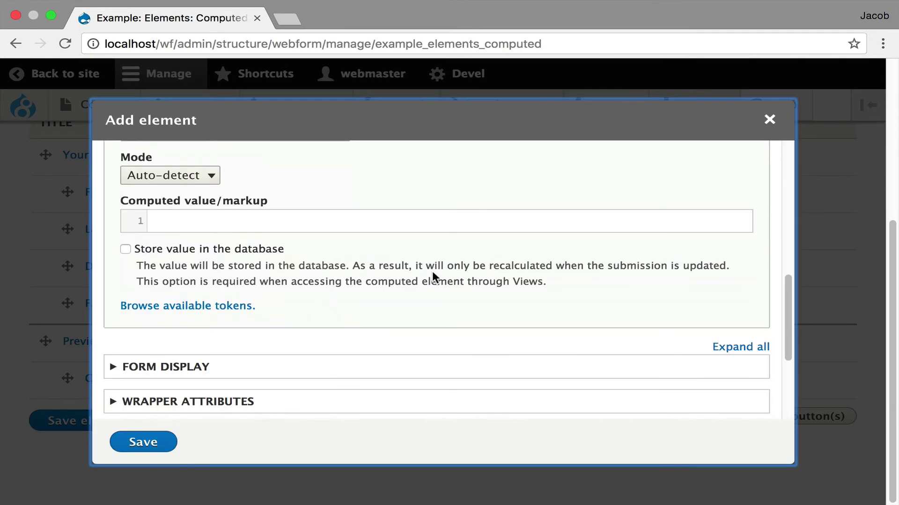
pyautogui.scroll(1, 432, 271)
# Copy [current-user:account-name] from the available tokens browser into Computed value.
pyautogui.click(281, 226)
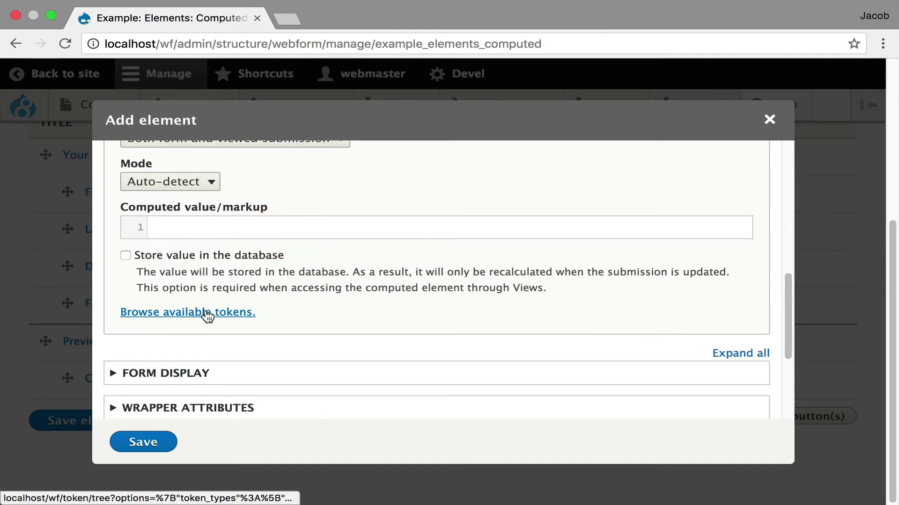
pyautogui.click(206, 312)
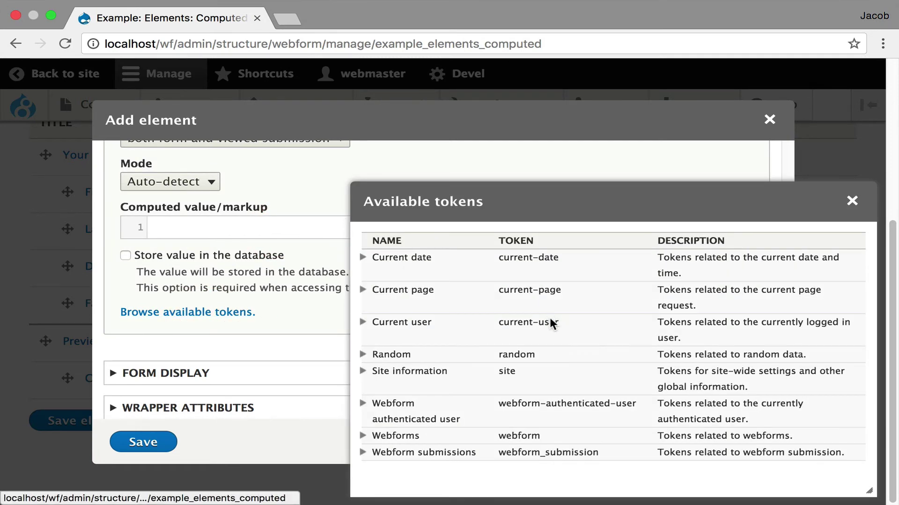
pyautogui.moveTo(550, 322); pyautogui.dragTo(445, 321)
pyautogui.click(363, 322)
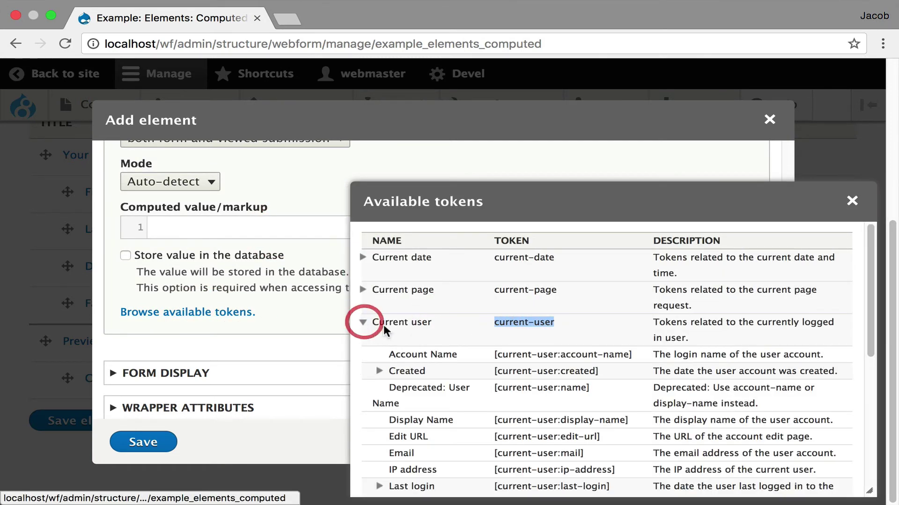
pyautogui.moveTo(494, 355); pyautogui.dragTo(634, 355)
pyautogui.press('super+c')
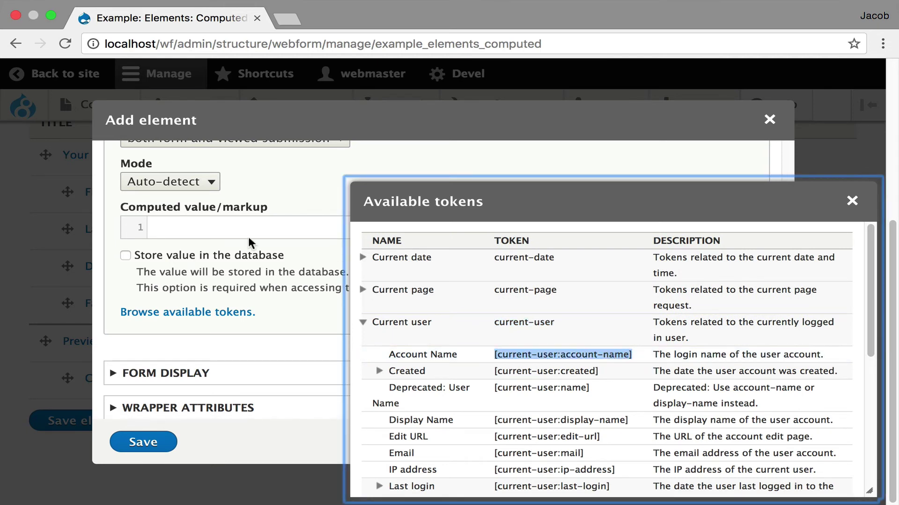
pyautogui.click(218, 230)
pyautogui.press('super+v')
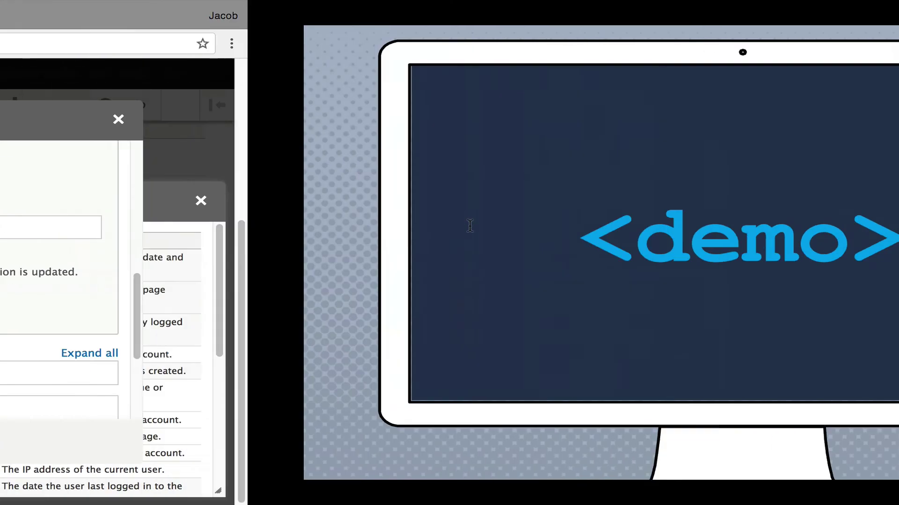
# Advance the presentation to slide 7, '2. What is missing?'.
pyautogui.click(469, 224)
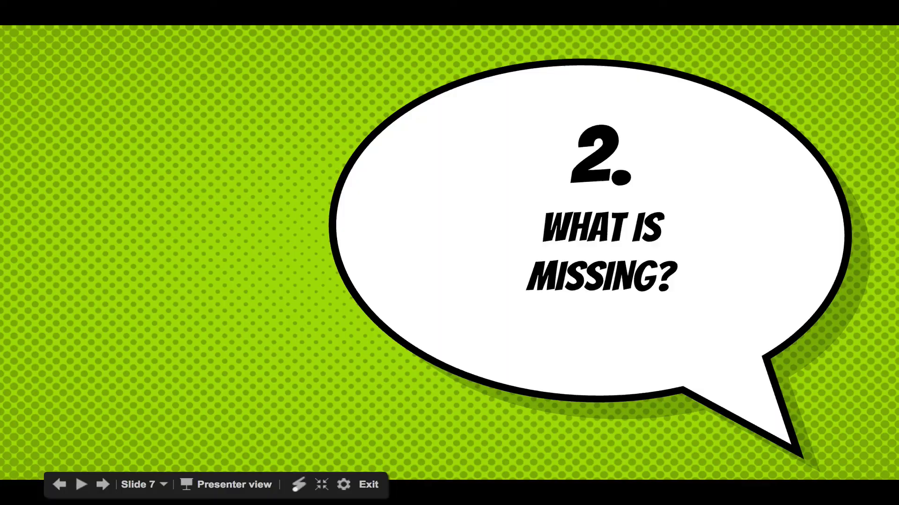